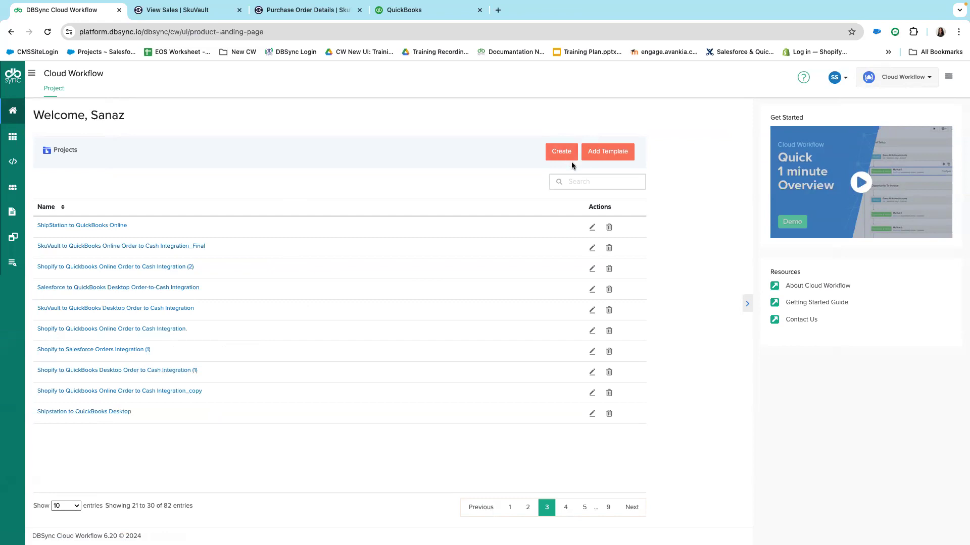
# Import the SkuVault to QuickBooks Online Orders Integration template from the template library as a new project, keeping its suggested name.
pyautogui.click(610, 154)
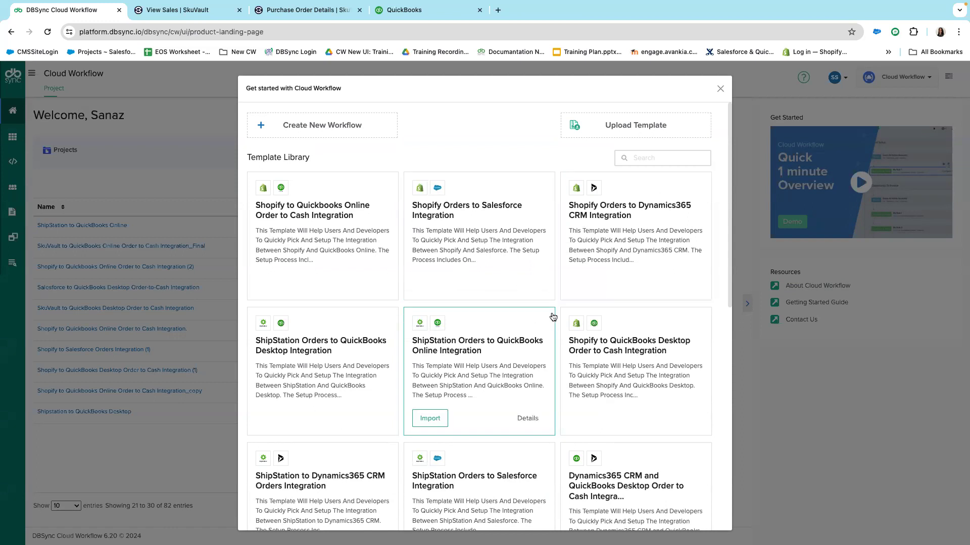
pyautogui.scroll(-2, 553, 317)
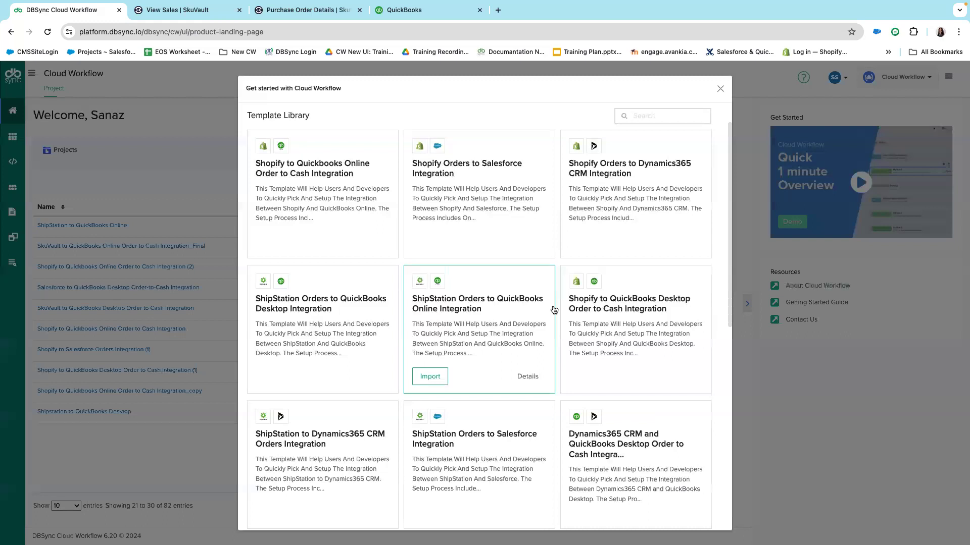
pyautogui.scroll(-1, 554, 309)
pyautogui.scroll(-1, 554, 308)
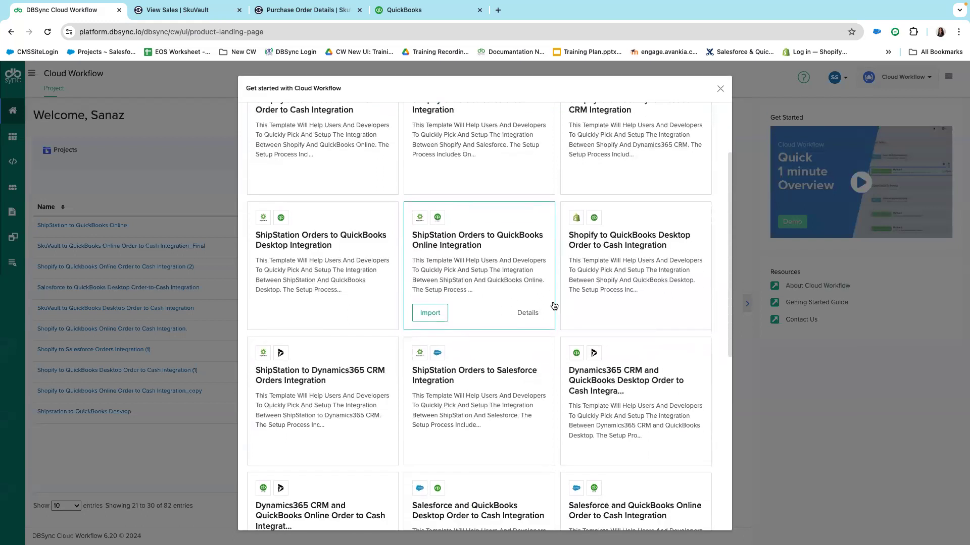
pyautogui.scroll(-2, 554, 305)
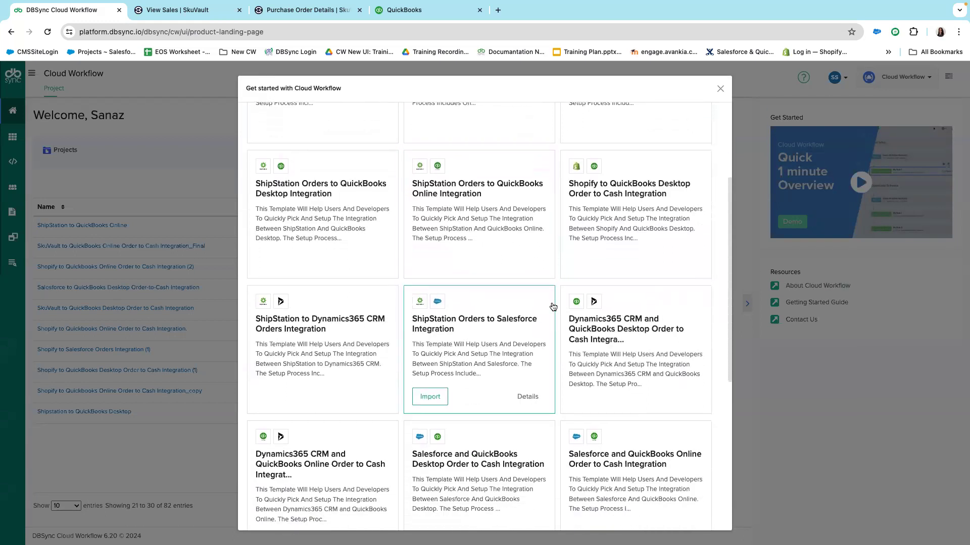
pyautogui.scroll(-5, 547, 312)
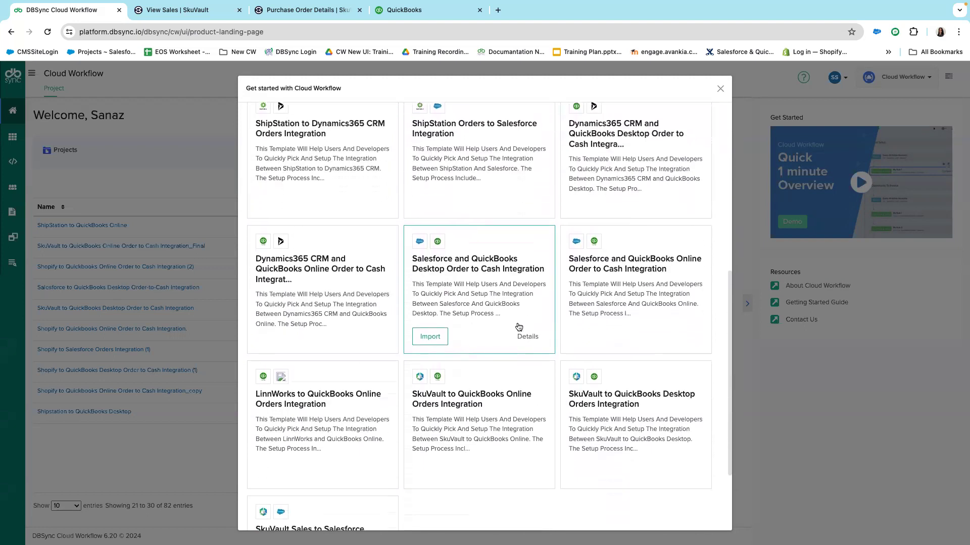
pyautogui.moveTo(525, 365)
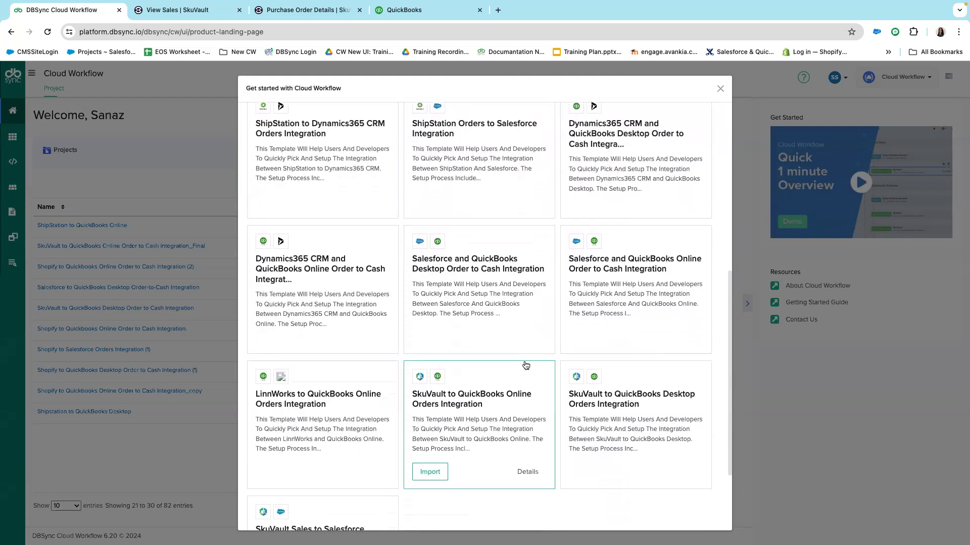
pyautogui.scroll(-1, 528, 383)
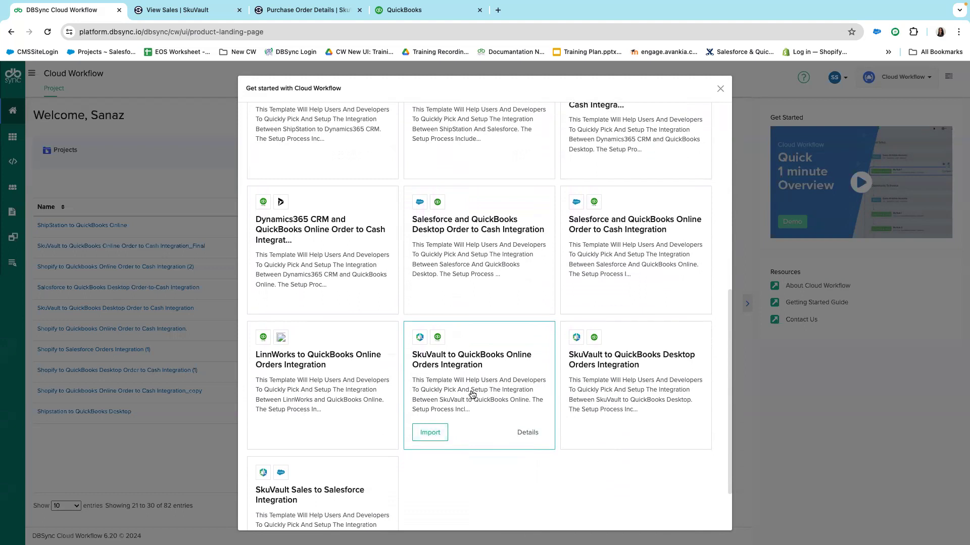
pyautogui.click(430, 433)
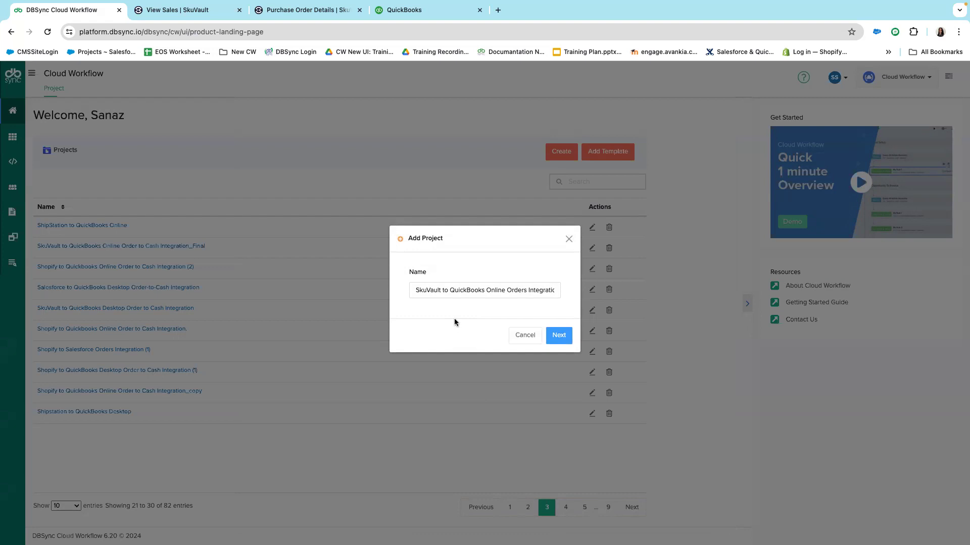
pyautogui.click(559, 337)
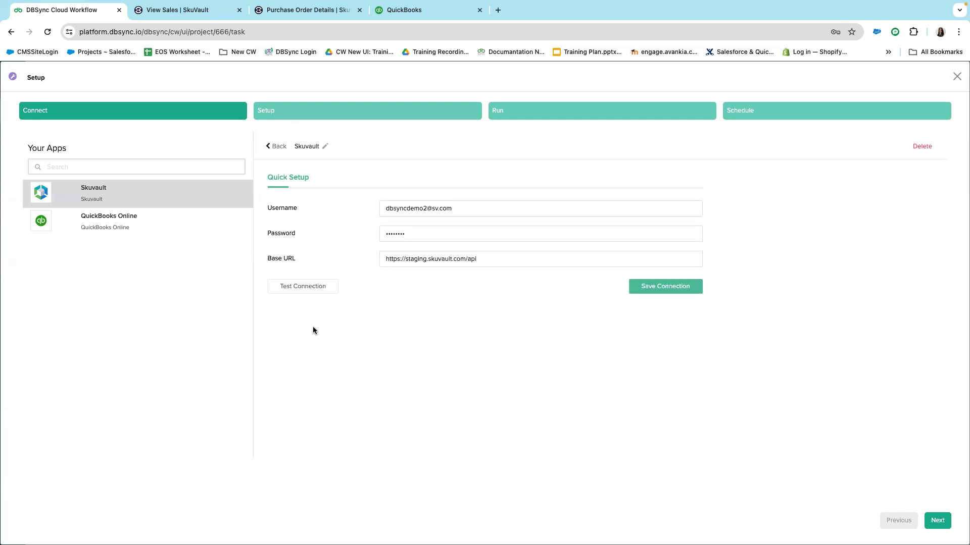
# Test the Skuvault and QuickBooks Online connections, then proceed to the Setup stage.
pyautogui.click(311, 292)
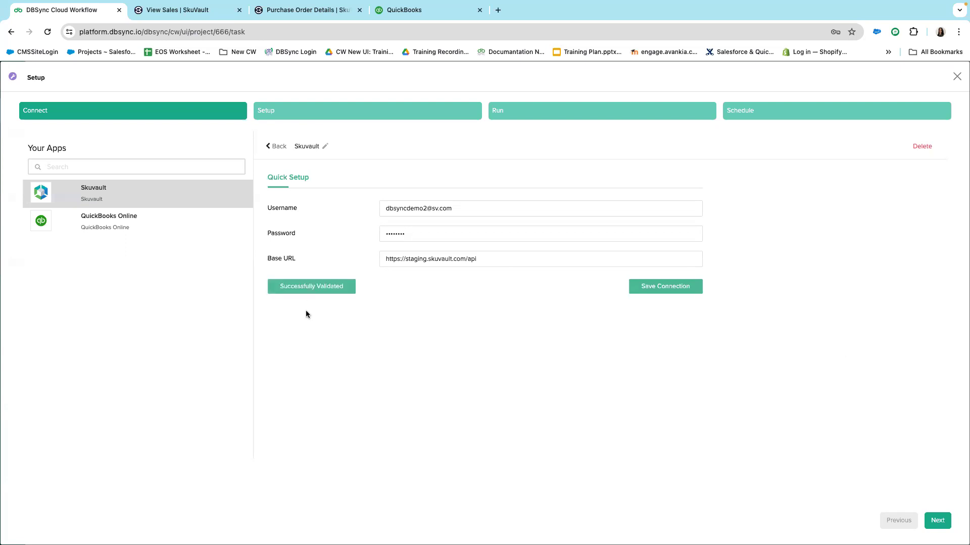
pyautogui.click(110, 225)
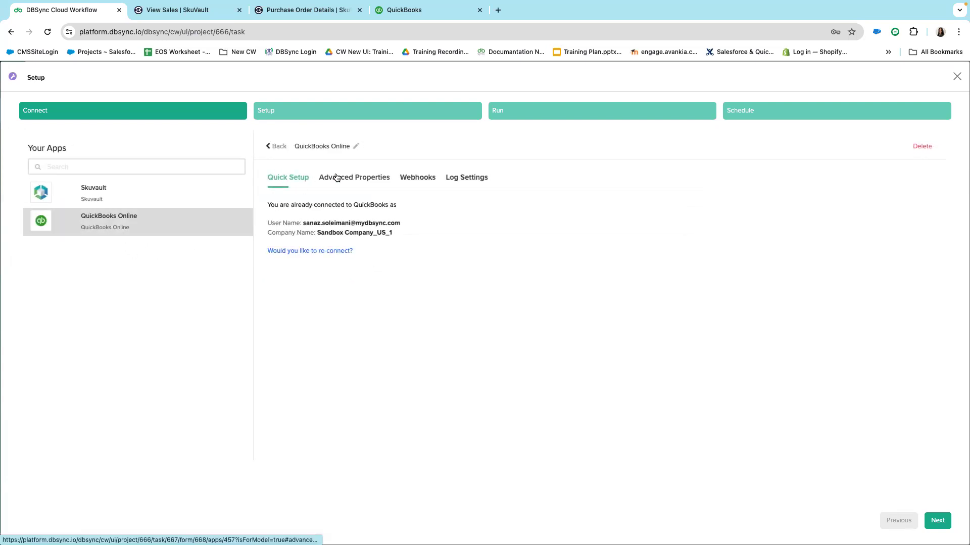
pyautogui.click(343, 177)
pyautogui.click(303, 363)
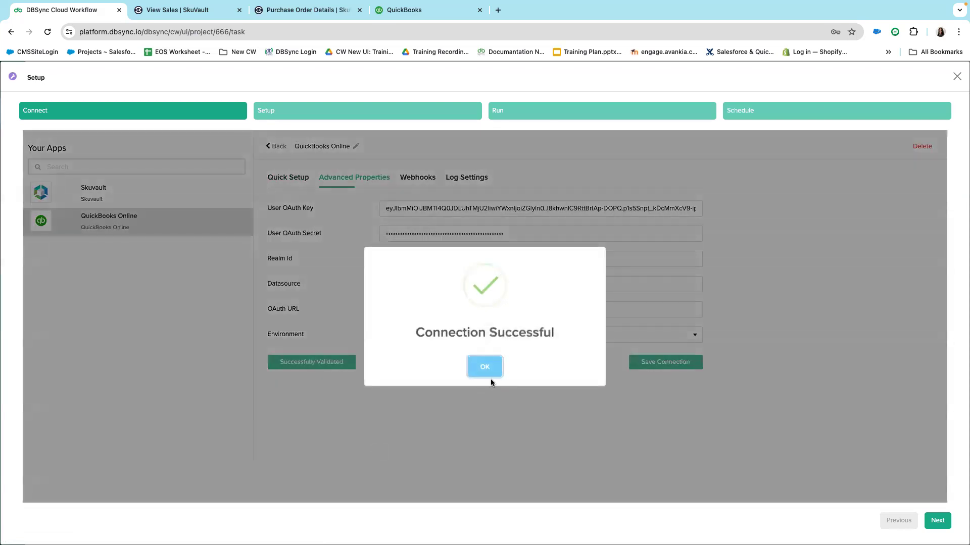
pyautogui.click(485, 367)
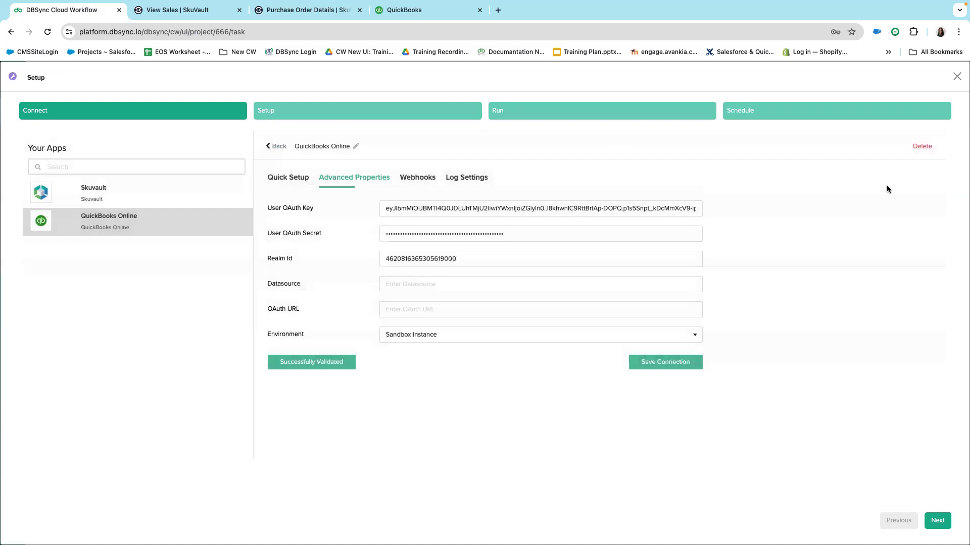
pyautogui.click(937, 522)
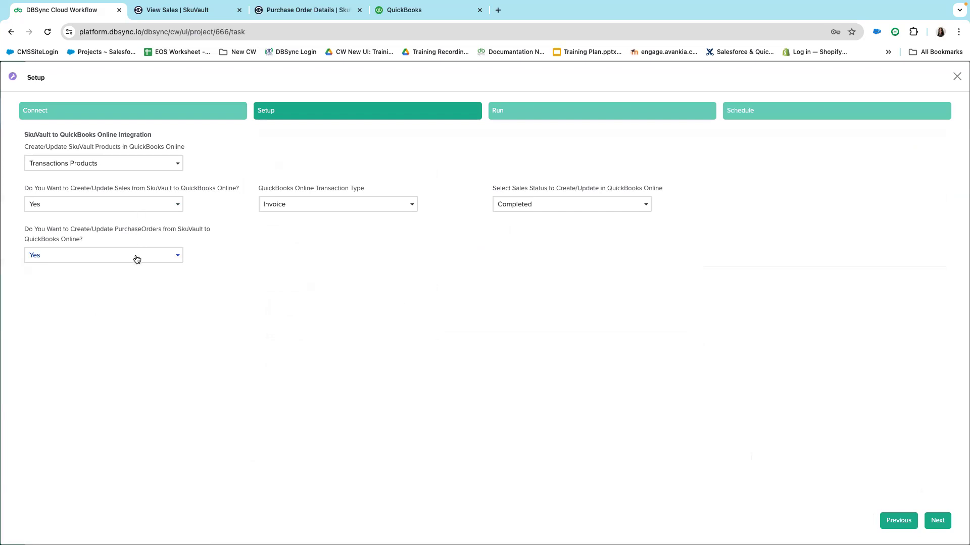
# Choose Yes for creating/updating both sales and purchase orders from SkuVault to QuickBooks Online.
pyautogui.click(378, 202)
pyautogui.click(162, 206)
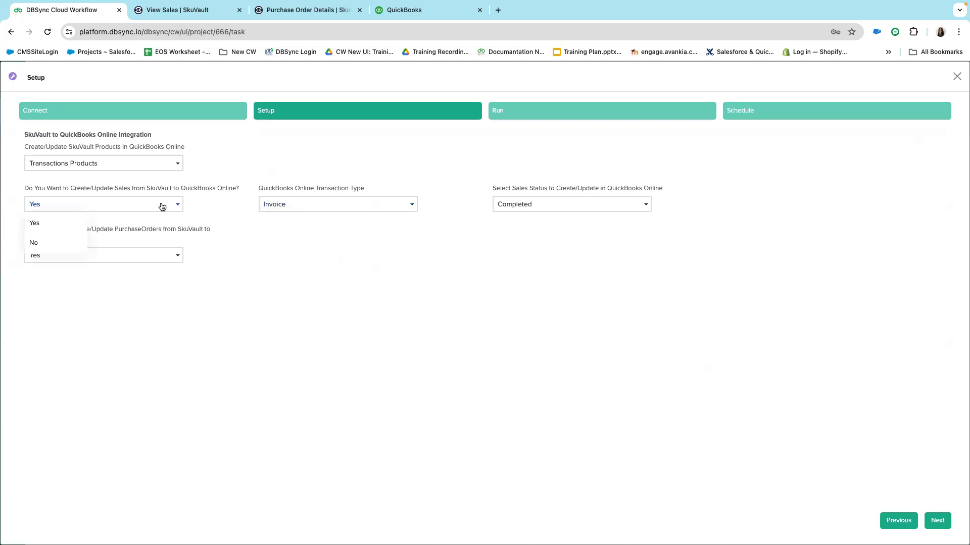
pyautogui.click(57, 225)
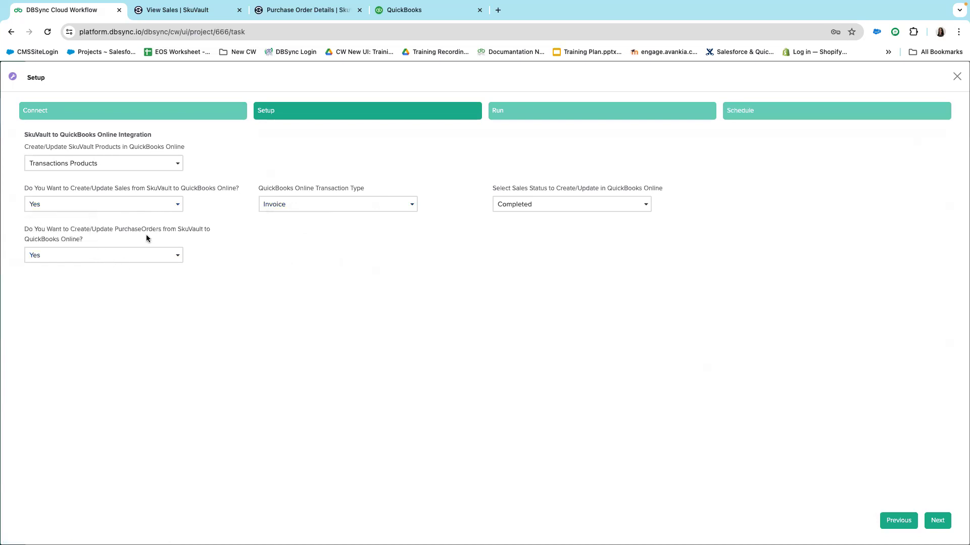
pyautogui.click(151, 257)
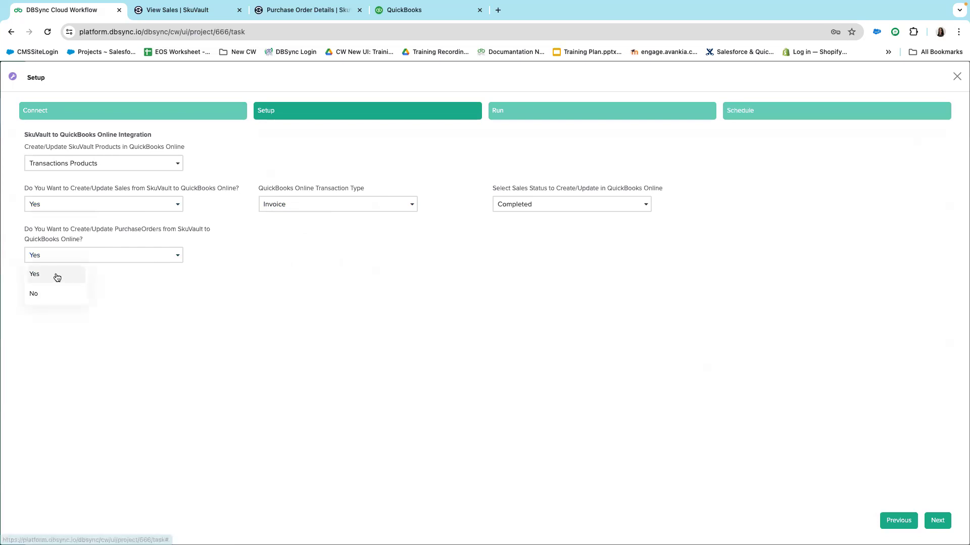
pyautogui.click(34, 274)
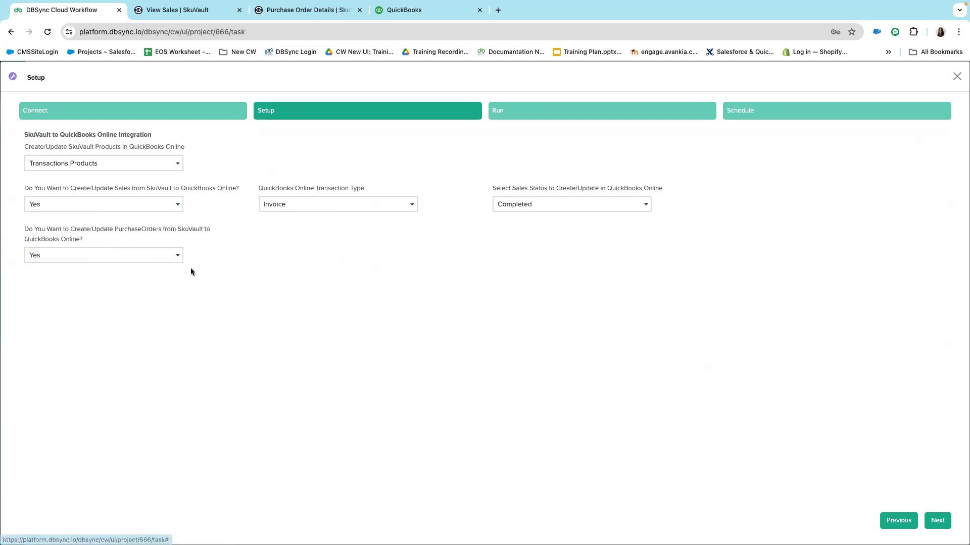
# Set the QuickBooks Online transaction type to Invoice and the sales status to create/update to Completed.
pyautogui.click(324, 207)
pyautogui.click(292, 223)
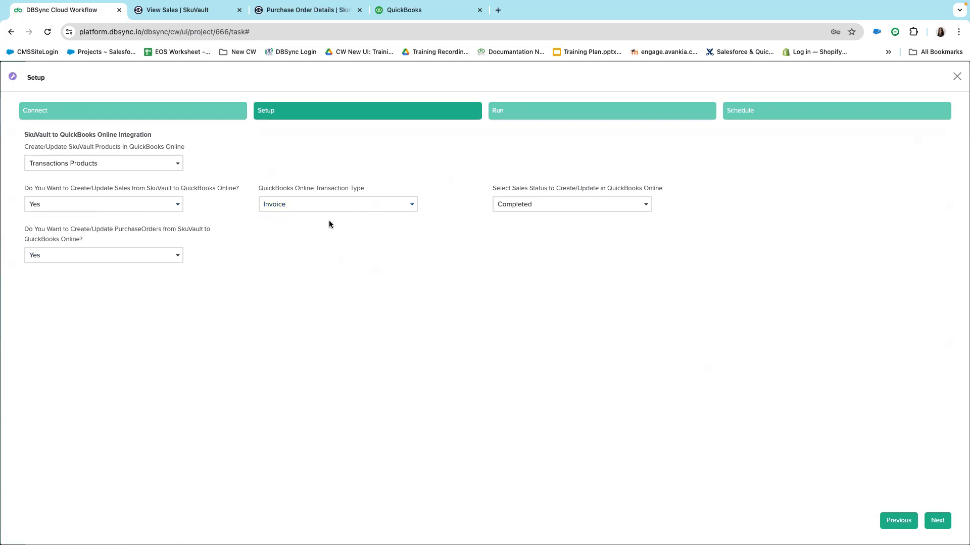
pyautogui.click(329, 207)
pyautogui.click(288, 221)
pyautogui.click(557, 207)
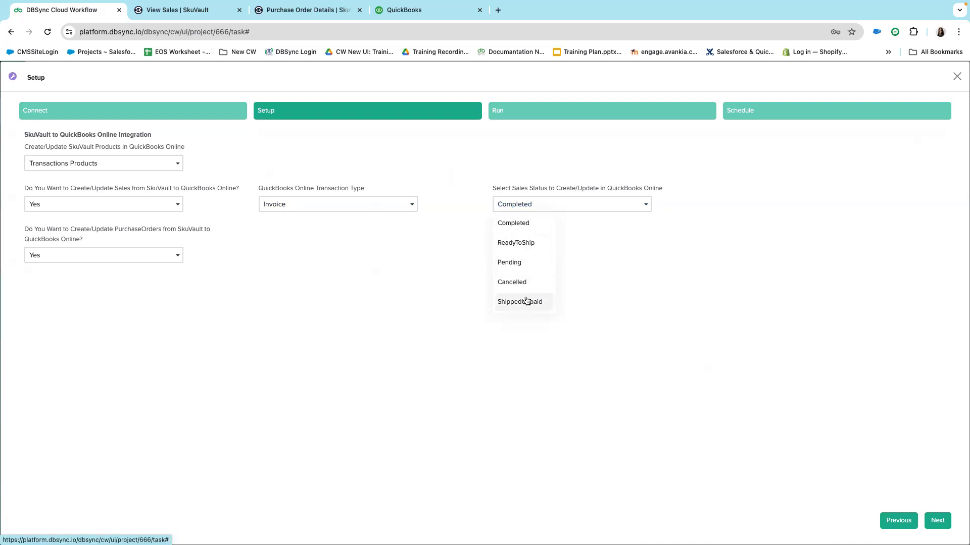
pyautogui.click(533, 225)
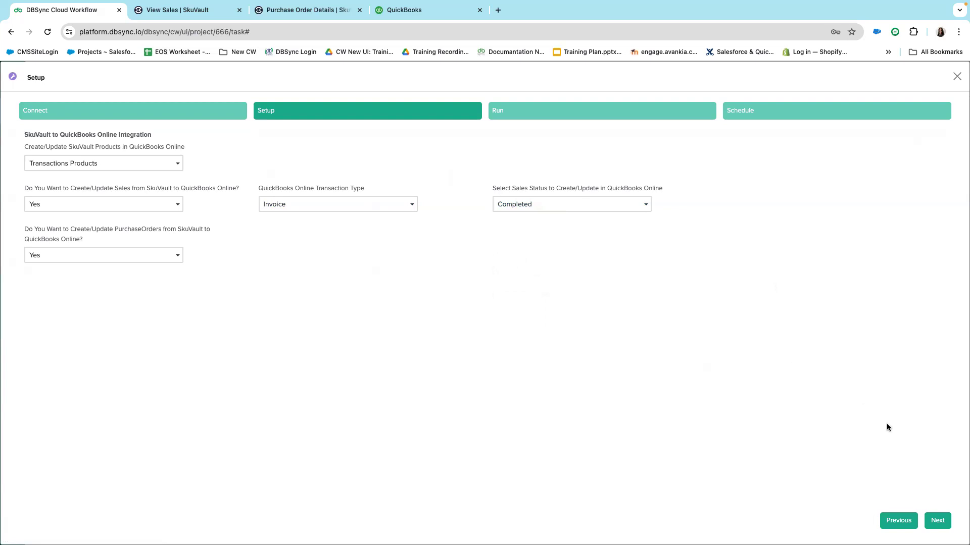
# Run the integration template immediately and finish the setup wizard with the schedule's repeat option left at None.
pyautogui.click(938, 520)
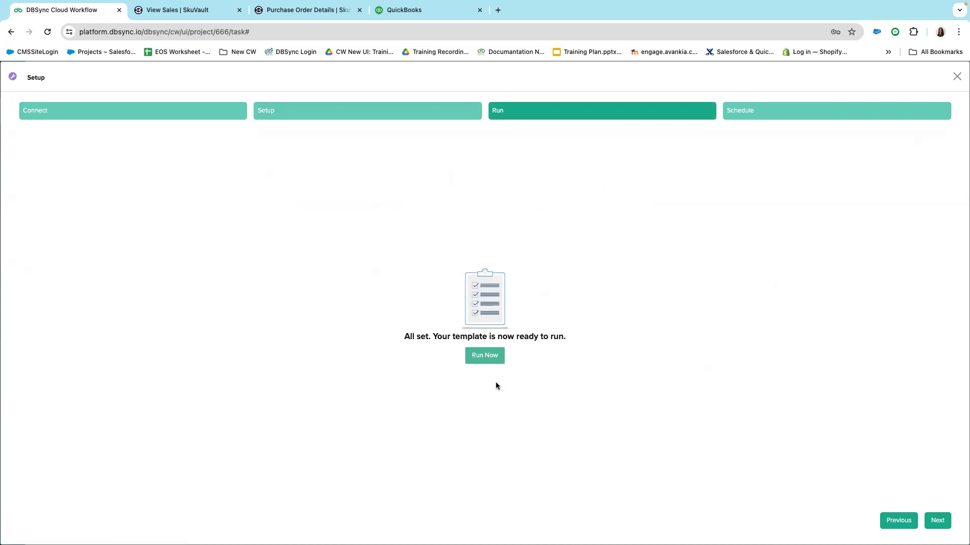
pyautogui.click(484, 360)
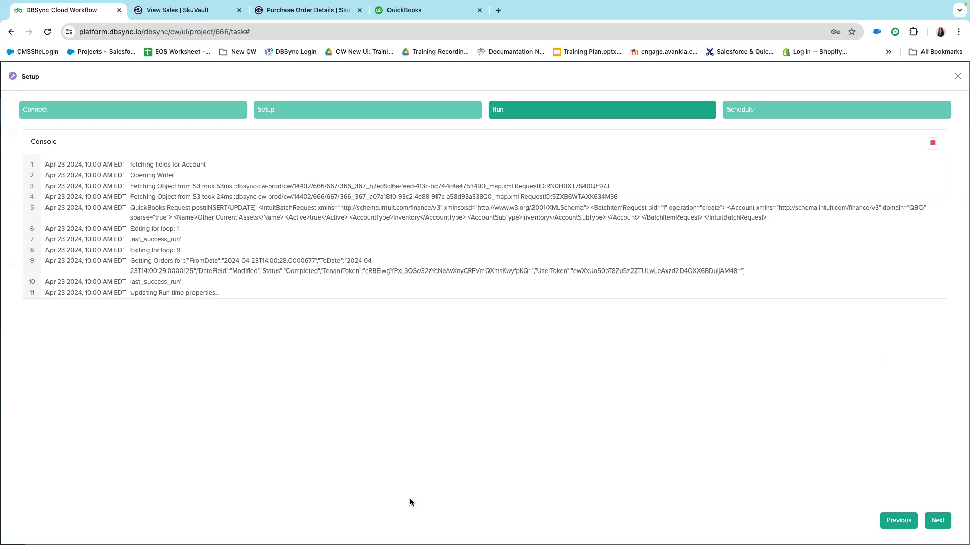
pyautogui.click(937, 520)
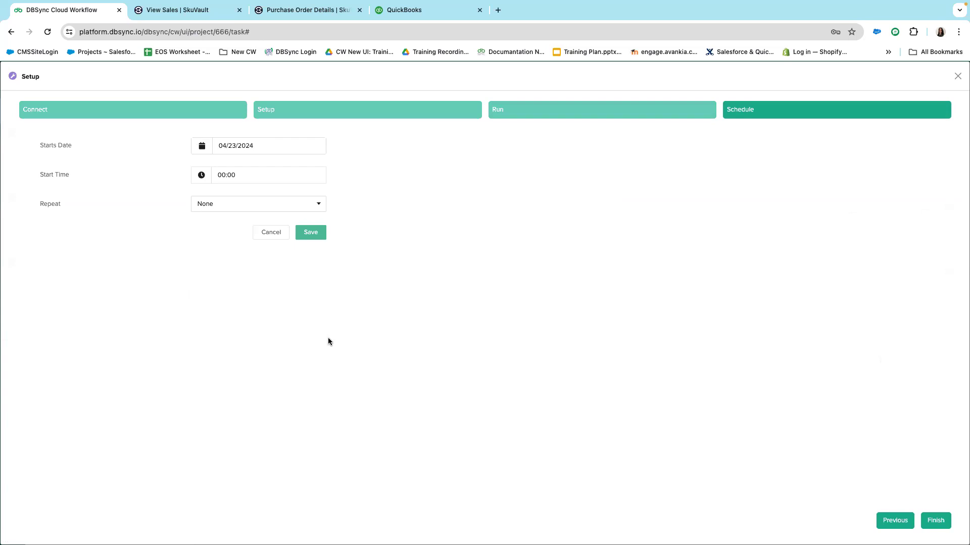
pyautogui.click(274, 204)
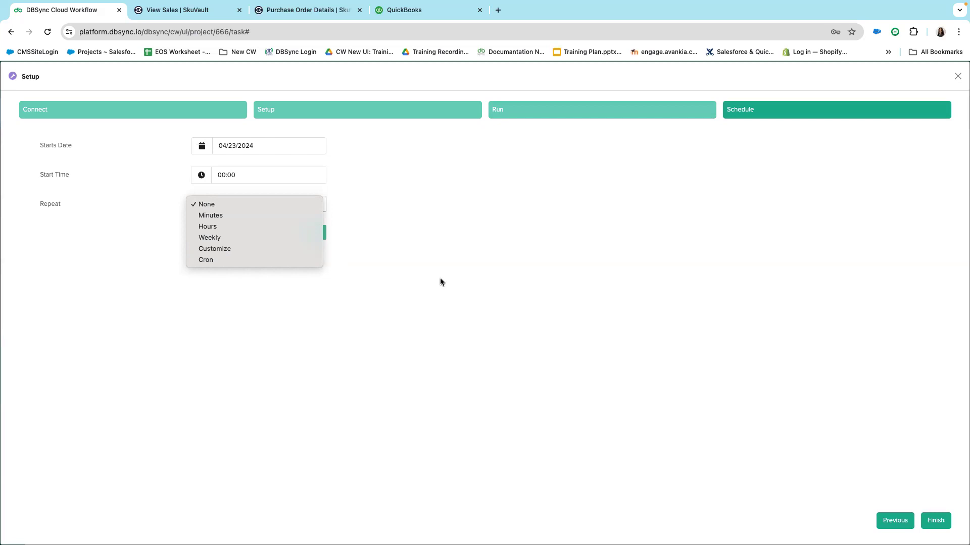
pyautogui.click(451, 276)
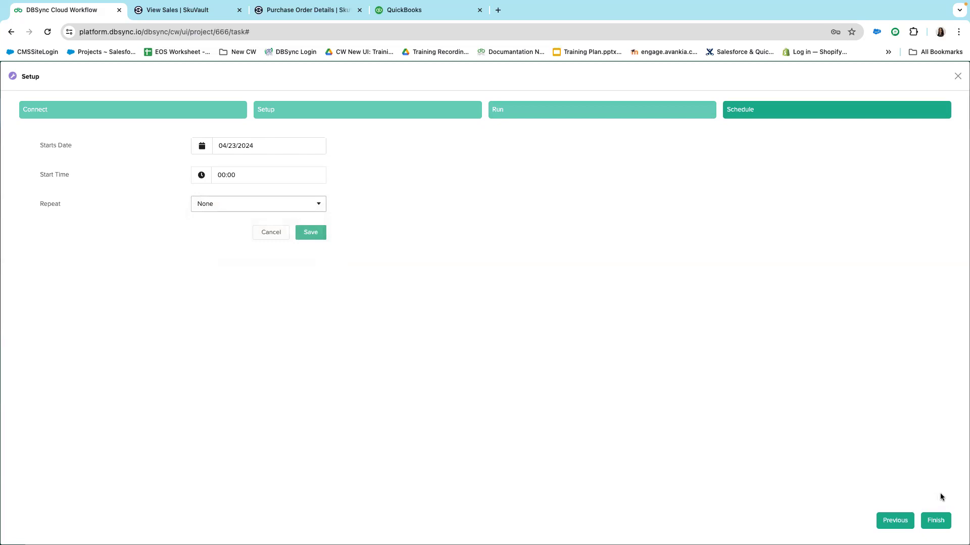
pyautogui.click(934, 520)
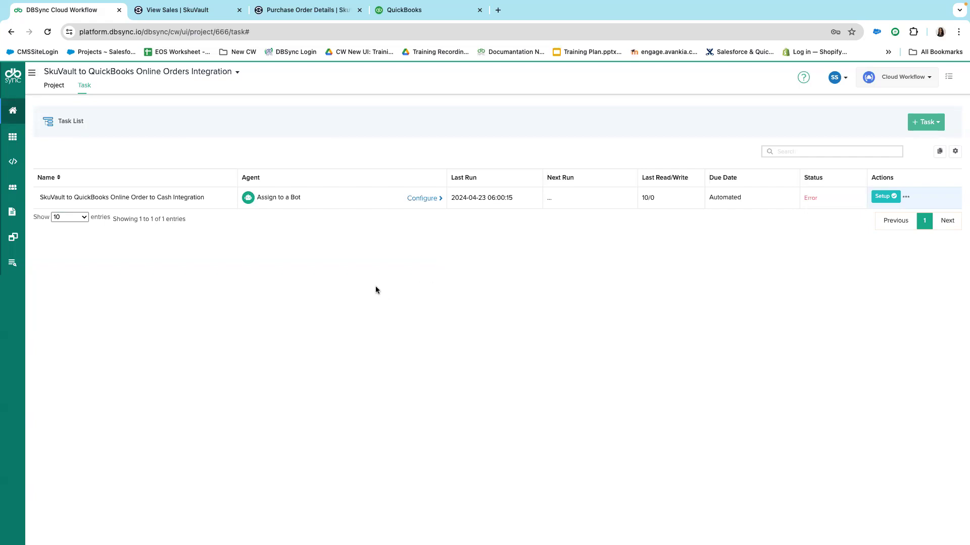
# Switch to SkuVault, open the Ready To Ship sale dated 4/19/2024, change its status to Completed and save the sale.
pyautogui.click(182, 10)
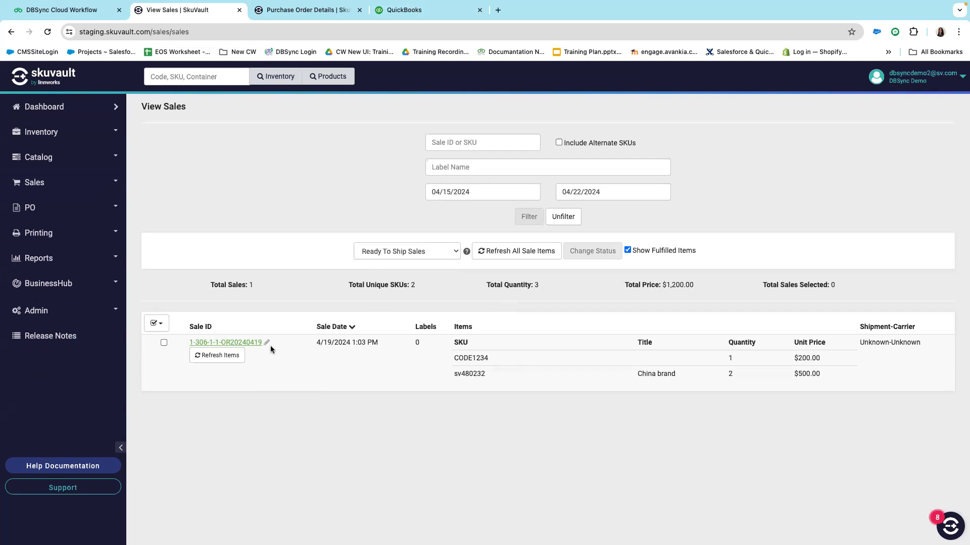
pyautogui.click(244, 342)
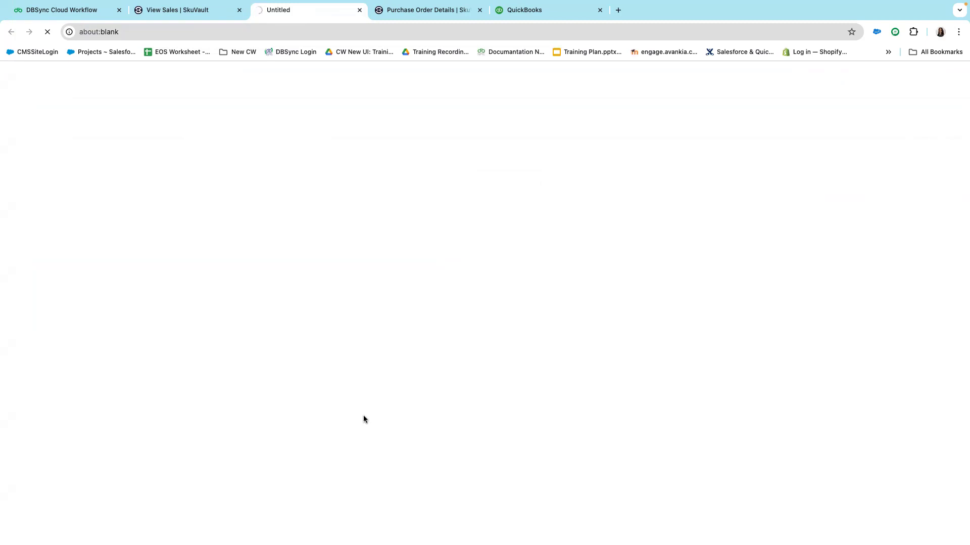
pyautogui.scroll(-3, 396, 388)
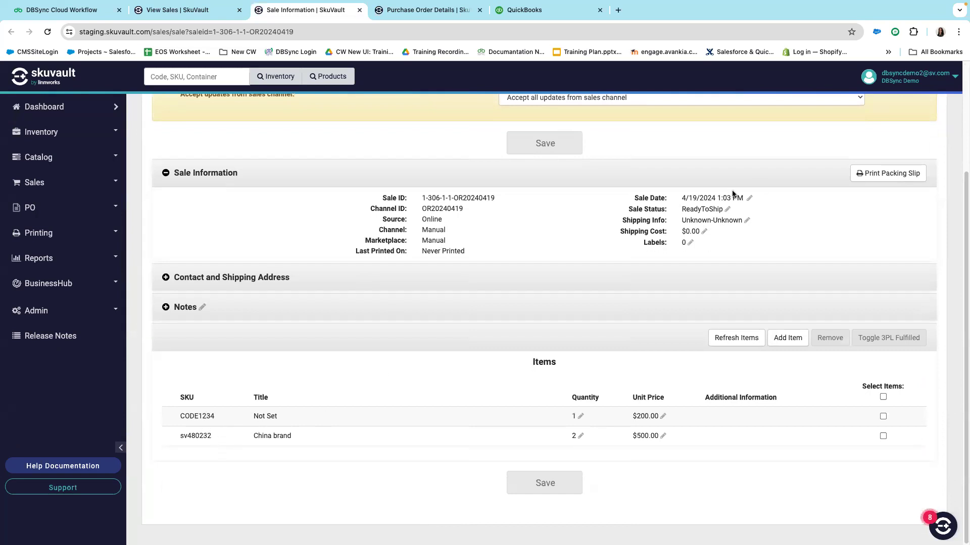
pyautogui.click(727, 210)
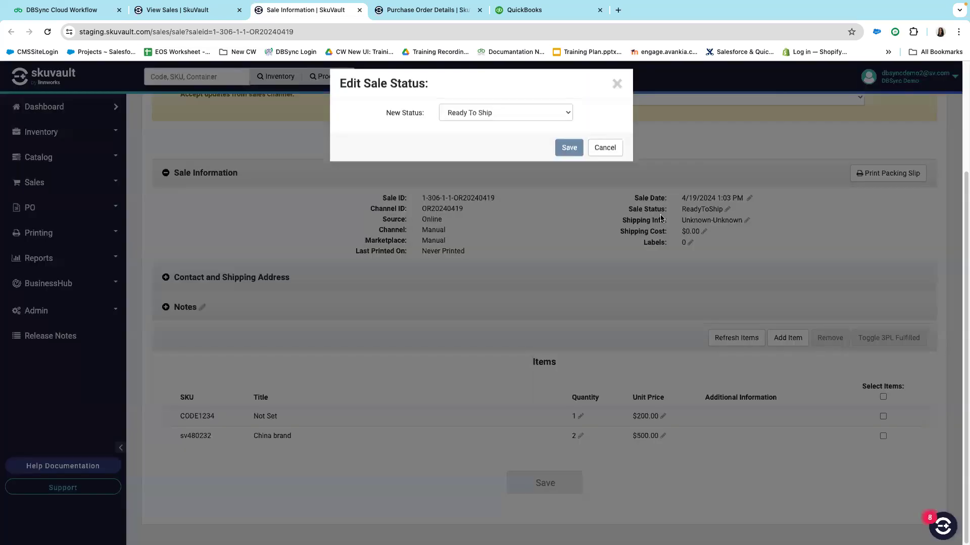
pyautogui.click(537, 119)
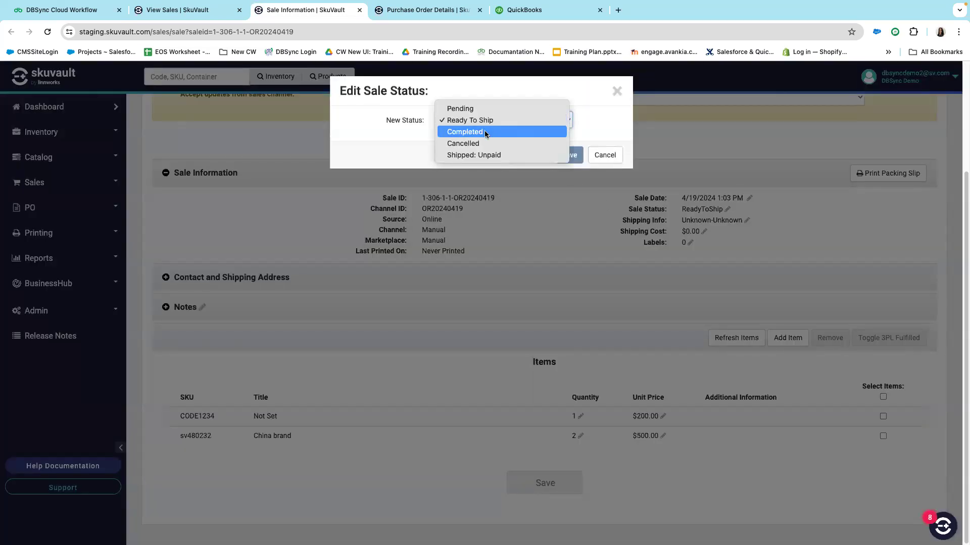
pyautogui.click(486, 131)
pyautogui.click(569, 155)
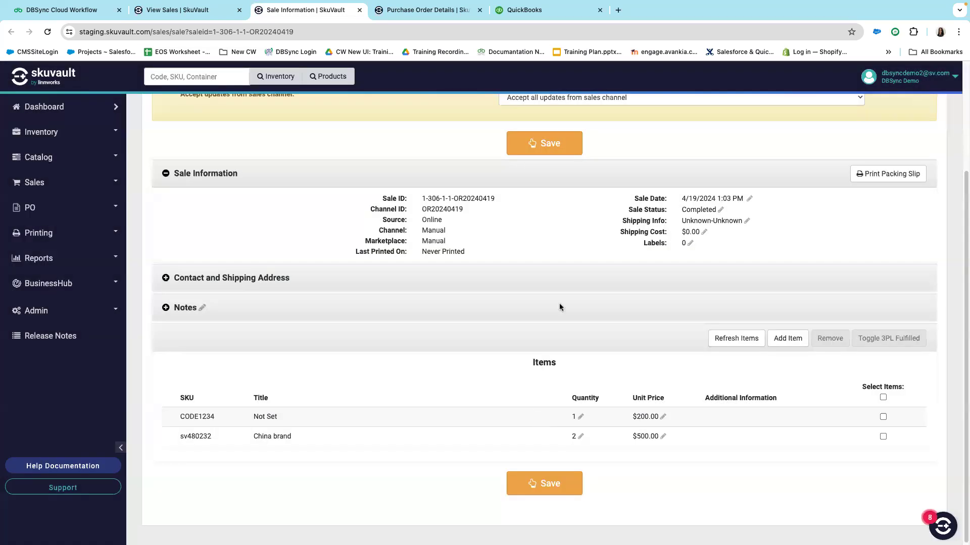
pyautogui.click(553, 148)
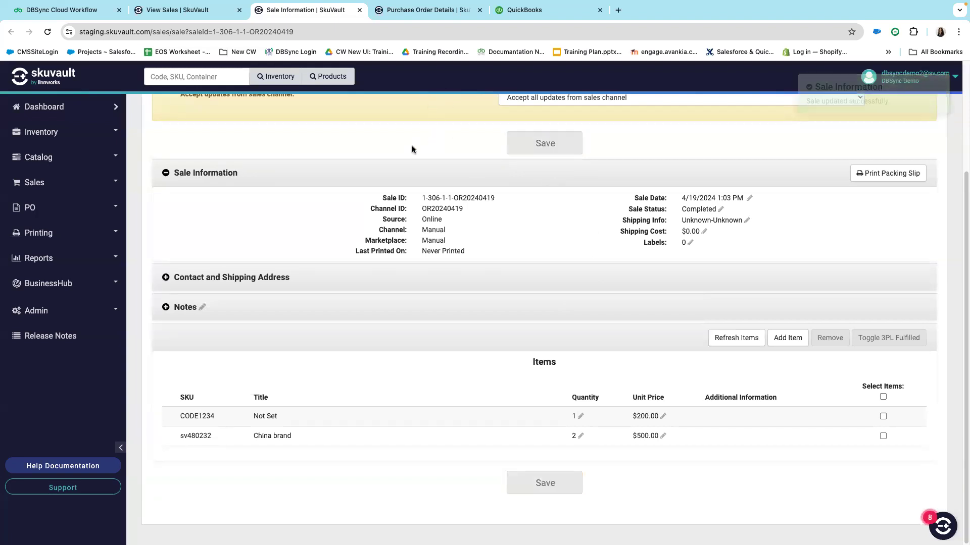
# Switch to the SkuVault purchase order for The Human Fund, set its PO status to Completed and save it.
pyautogui.click(416, 18)
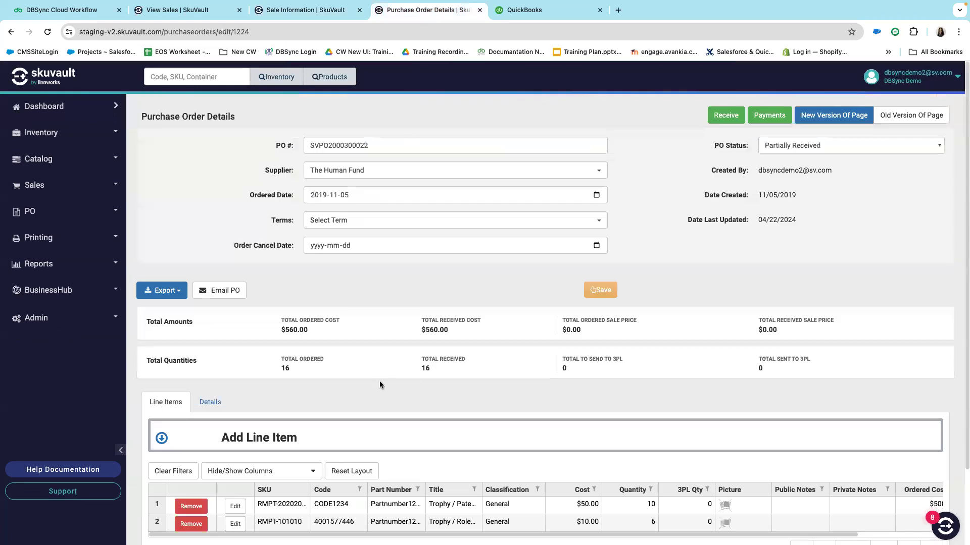
pyautogui.scroll(-3, 435, 414)
pyautogui.scroll(2, 438, 408)
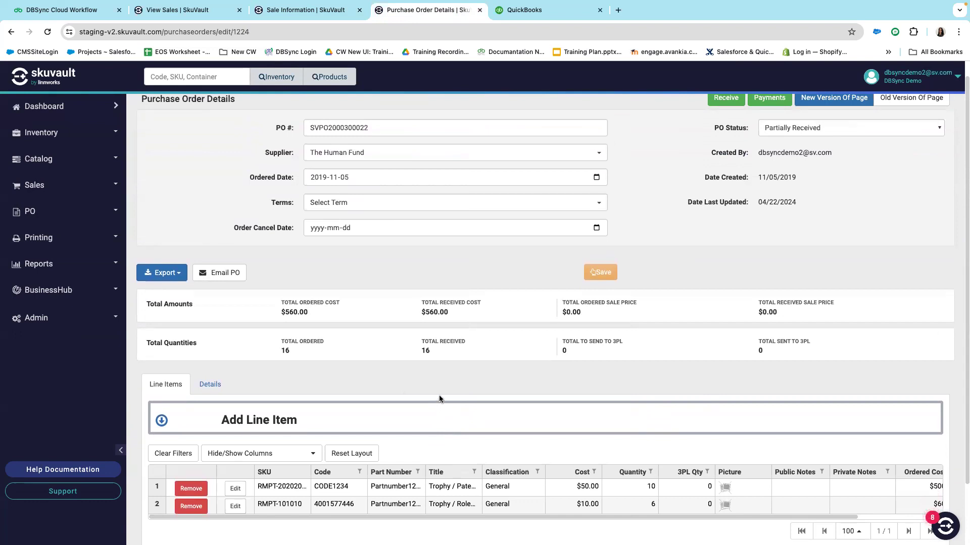
pyautogui.scroll(1, 799, 191)
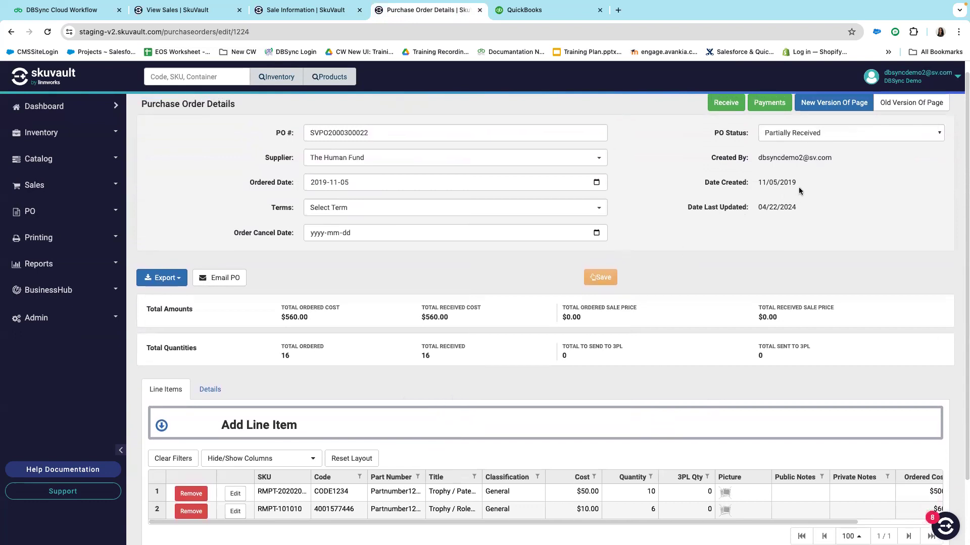
pyautogui.scroll(1, 799, 191)
pyautogui.click(841, 147)
pyautogui.click(815, 158)
pyautogui.click(606, 294)
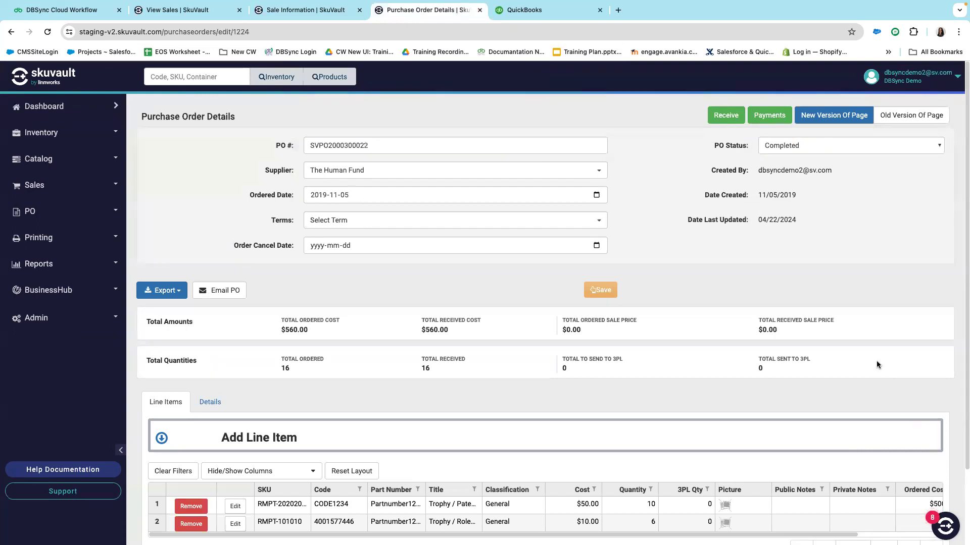
# Switch to DBSync Cloud Workflow and run the SkuVault to QuickBooks Online Order to Cash Integration task.
pyautogui.click(60, 10)
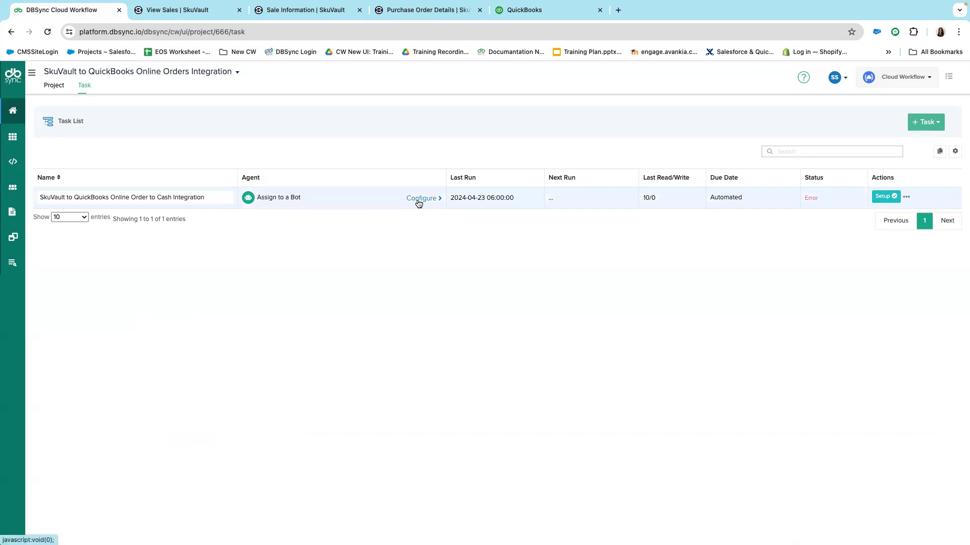
pyautogui.click(907, 198)
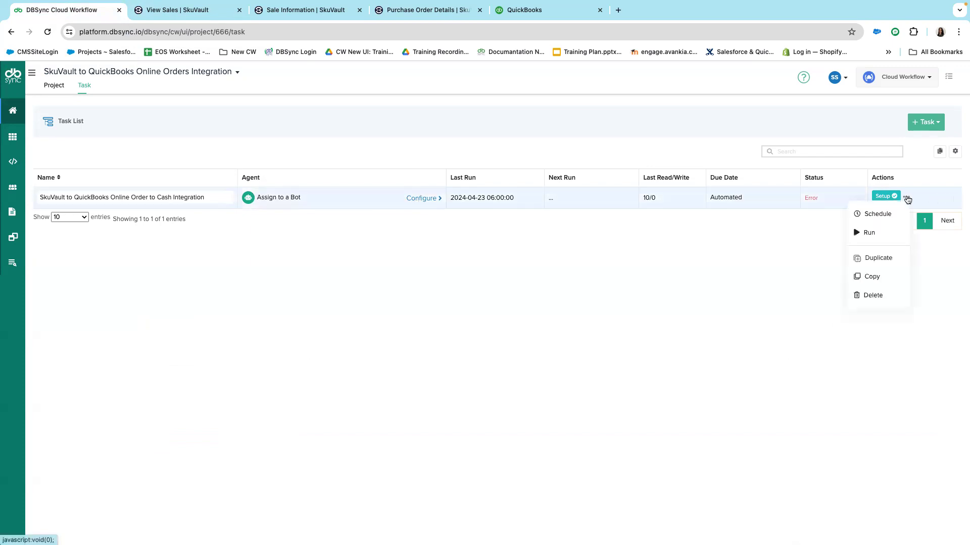
pyautogui.click(869, 233)
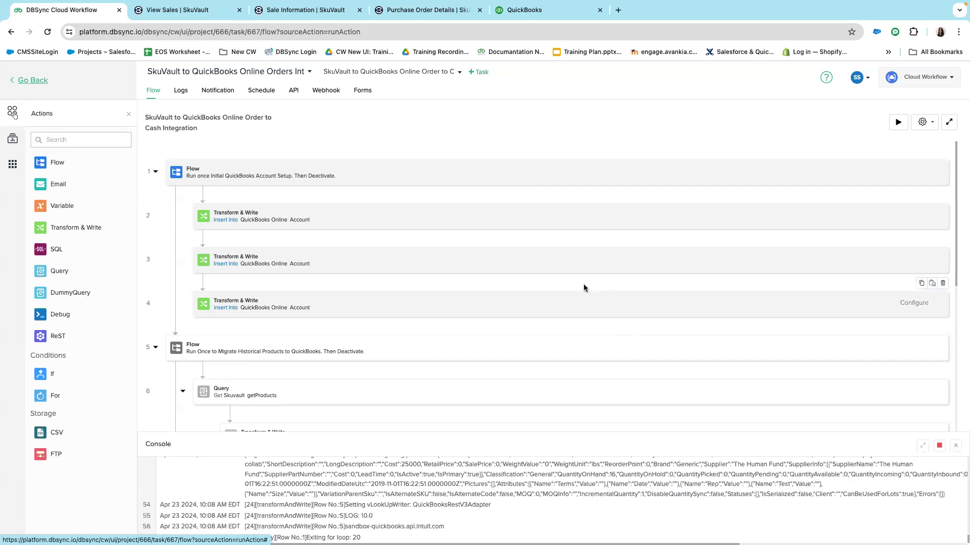
# Switch to QuickBooks Online and open the invoice dated 4/23/24 from the invoice list in its full edit form.
pyautogui.click(527, 12)
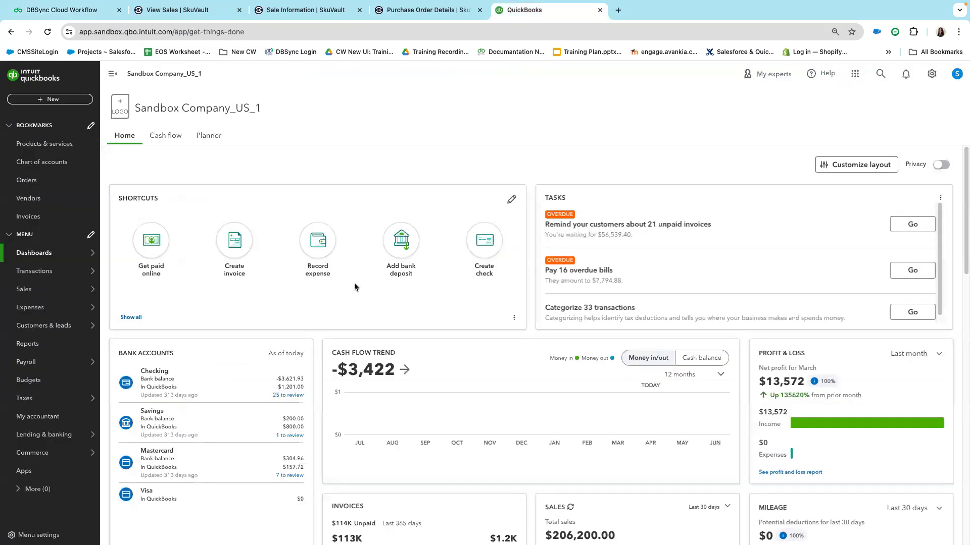
pyautogui.click(37, 218)
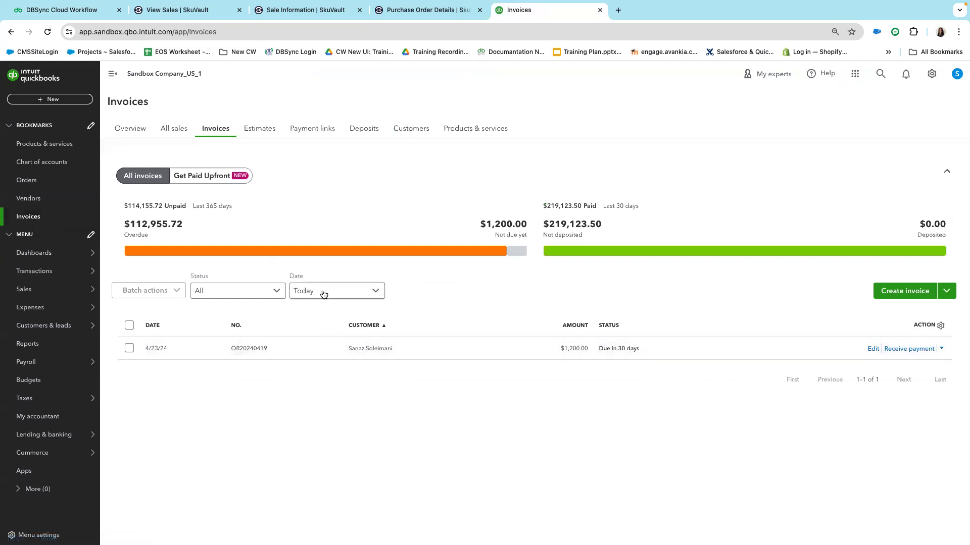
pyautogui.click(247, 353)
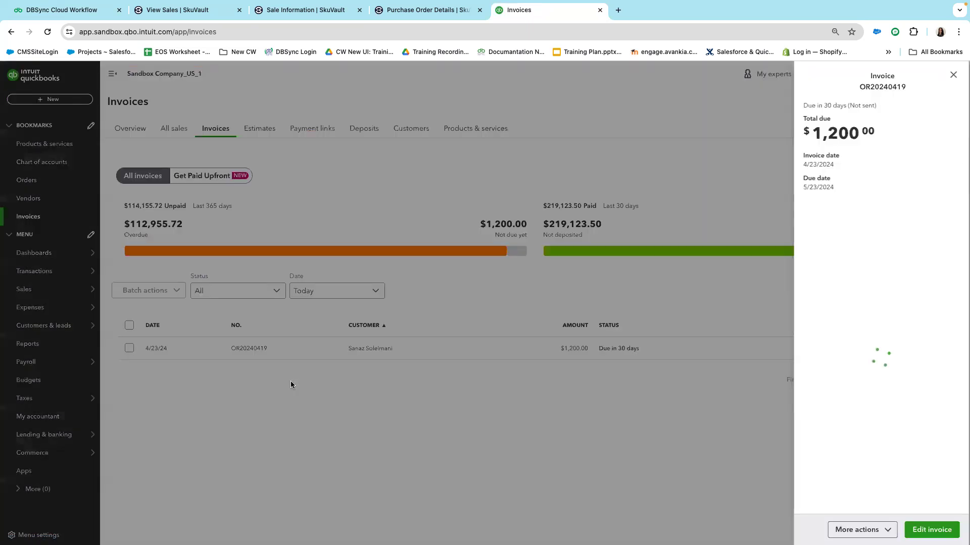
pyautogui.click(923, 529)
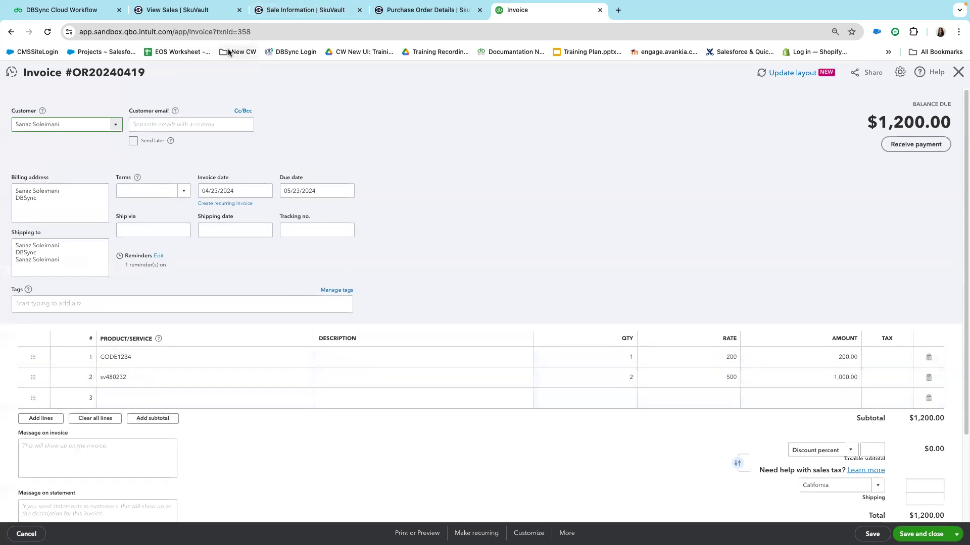
# Compare the QuickBooks Online invoice with the completed SkuVault sale, checking the channel ID, items, quantities and unit prices.
pyautogui.click(182, 12)
pyautogui.click(308, 11)
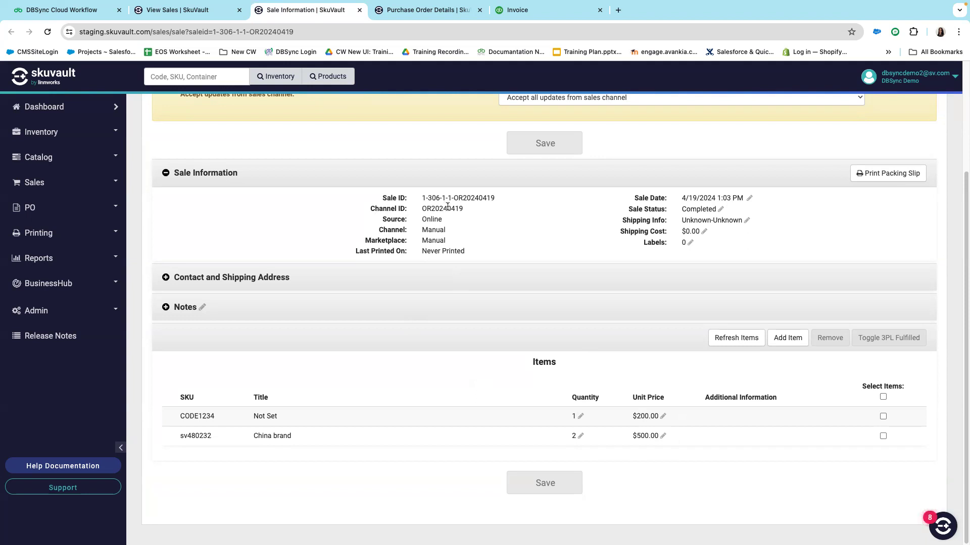
pyautogui.click(535, 10)
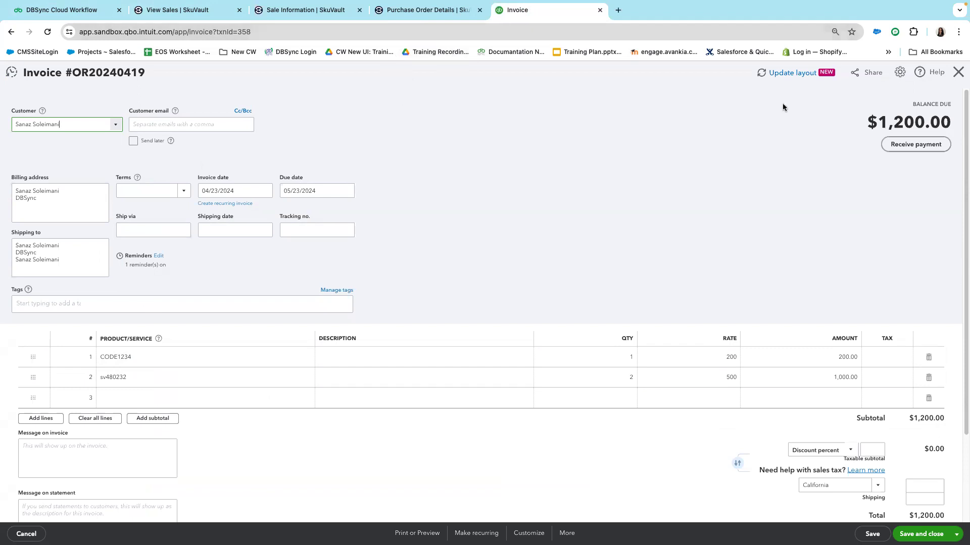
# Review the purchase order for The Human Fund in SkuVault, return to QuickBooks Online and close the invoice.
pyautogui.click(417, 10)
pyautogui.scroll(-1, 475, 76)
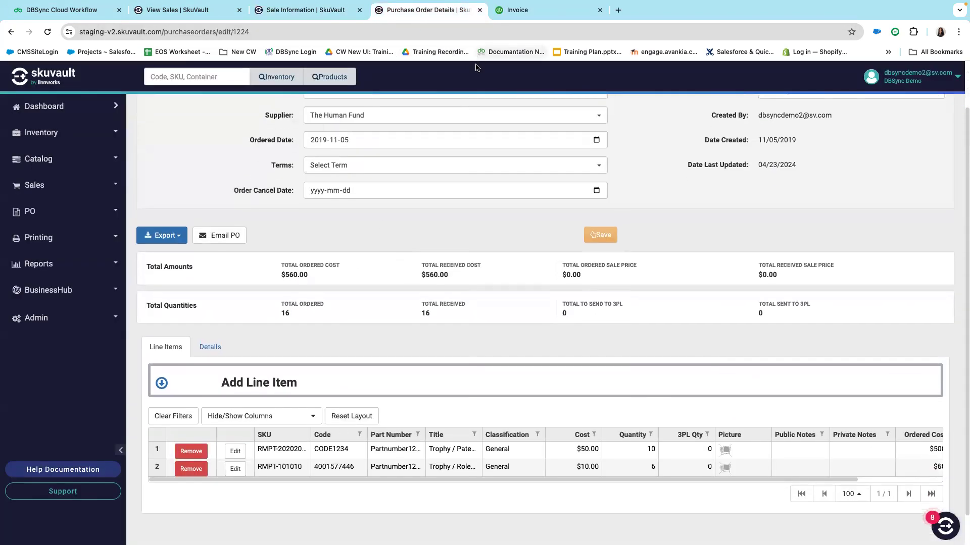
pyautogui.scroll(1, 476, 75)
pyautogui.click(521, 14)
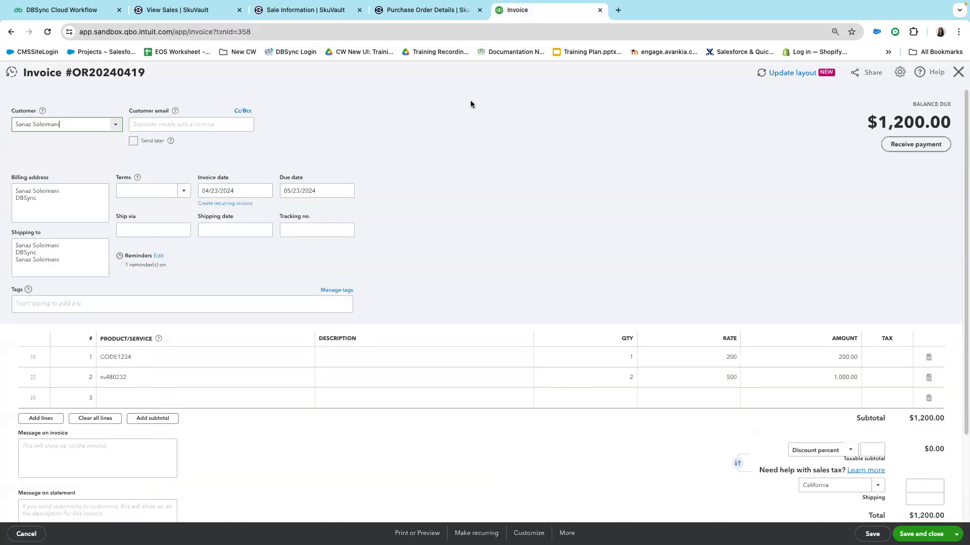
pyautogui.click(958, 70)
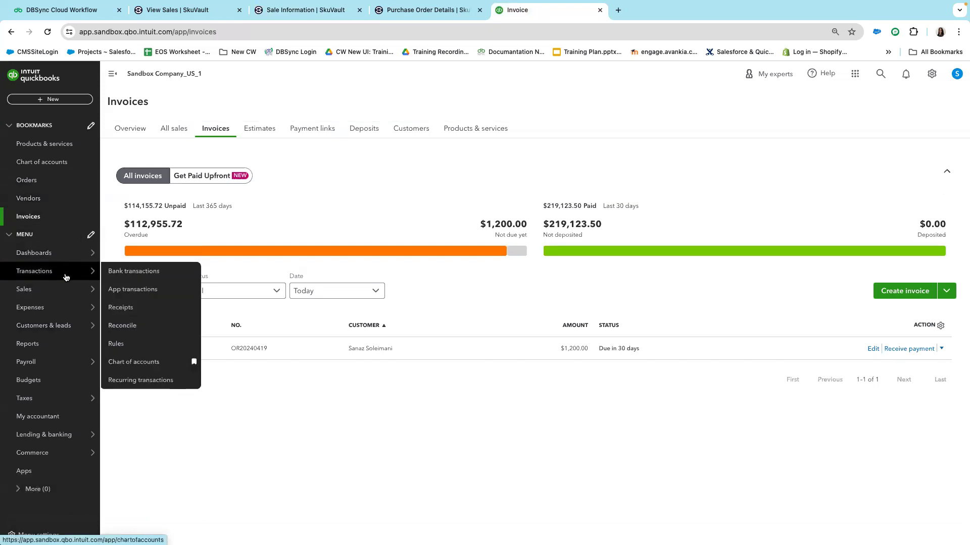
# Open the 04/23/2024 purchase order for The Human Fund from the QuickBooks Online expenses list.
pyautogui.moveTo(65, 309)
pyautogui.click(116, 309)
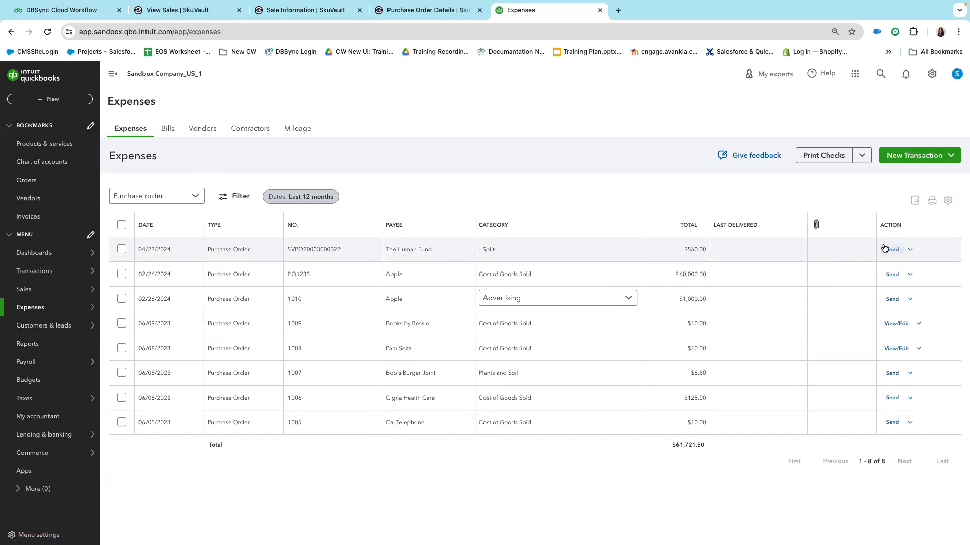
pyautogui.click(910, 250)
pyautogui.click(683, 256)
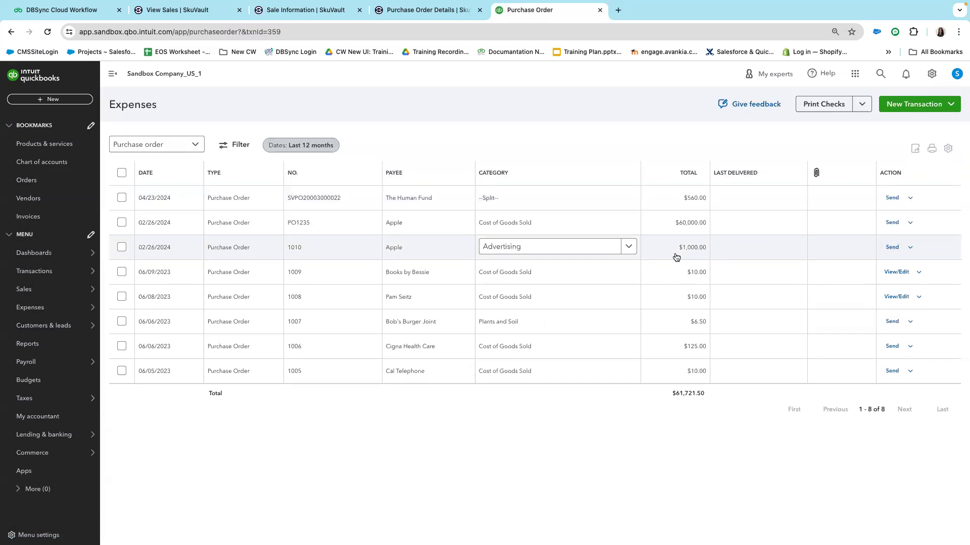
pyautogui.scroll(-3, 235, 270)
pyautogui.scroll(3, 232, 270)
# Compare the purchase order's number, supplier, line items, quantities and total between SkuVault and QuickBooks Online.
pyautogui.click(440, 5)
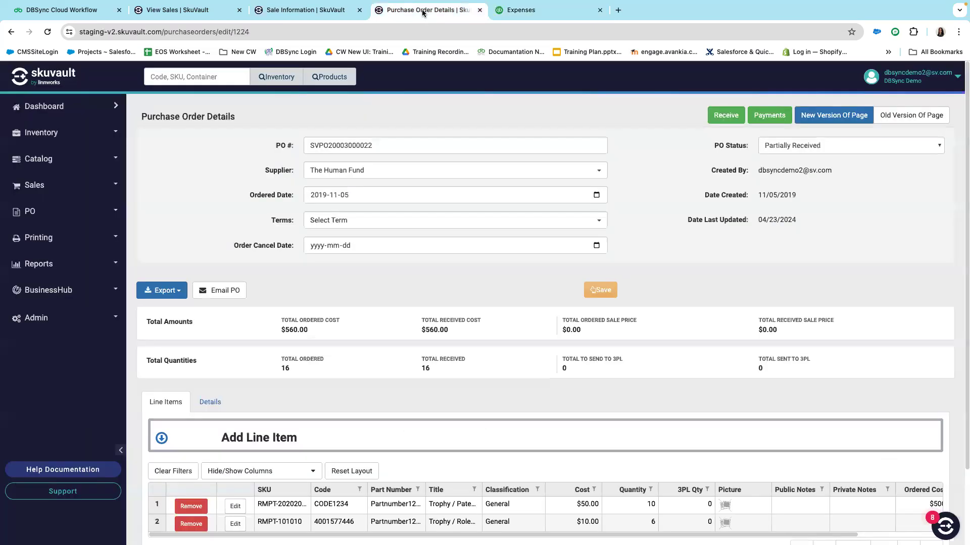
pyautogui.scroll(-3, 303, 485)
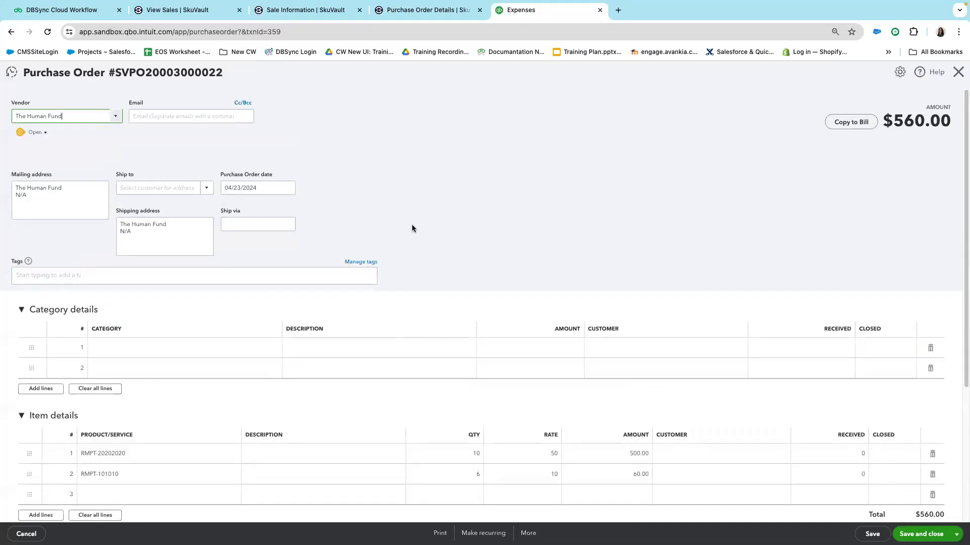
pyautogui.click(530, 9)
pyautogui.scroll(-2, 516, 425)
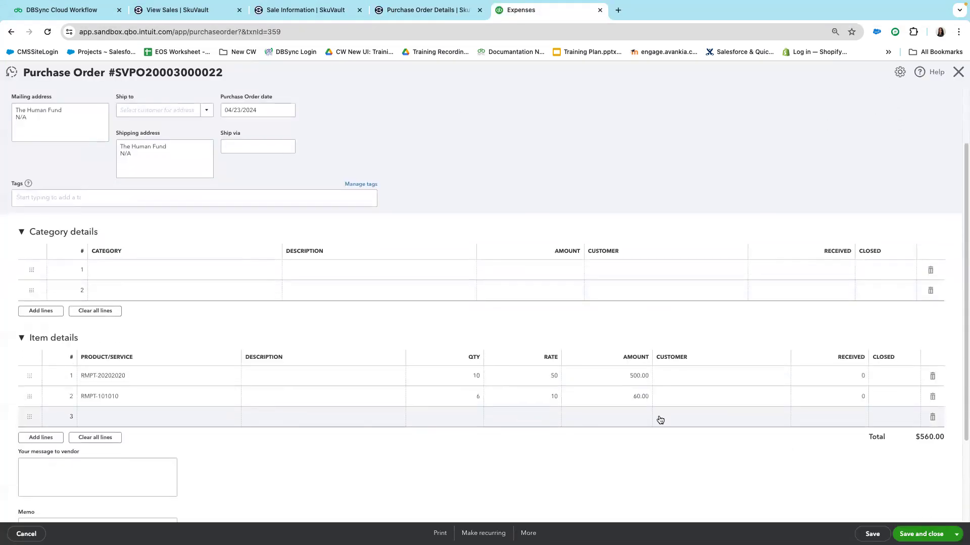
pyautogui.scroll(2, 396, 435)
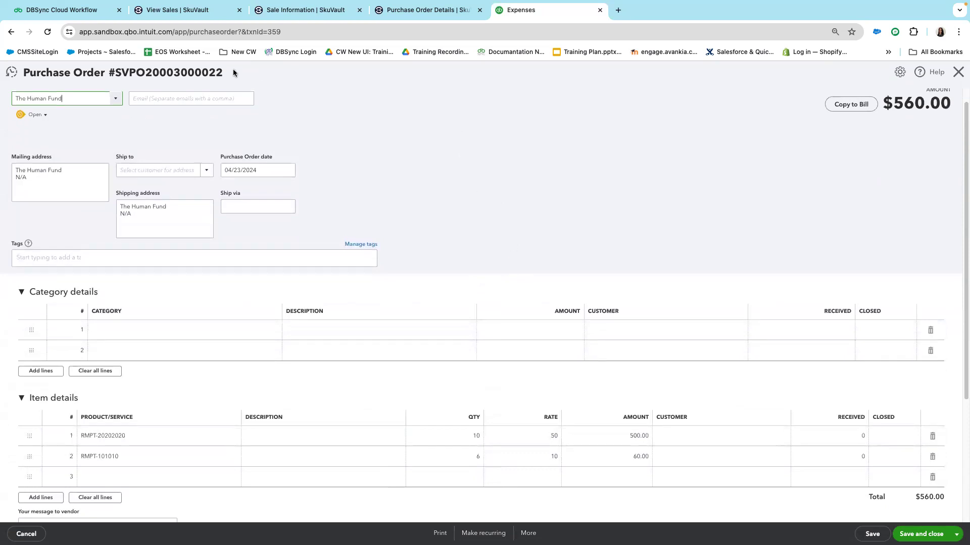
# Return to DBSync Cloud Workflow to view the integration task's flow and run console.
pyautogui.click(87, 10)
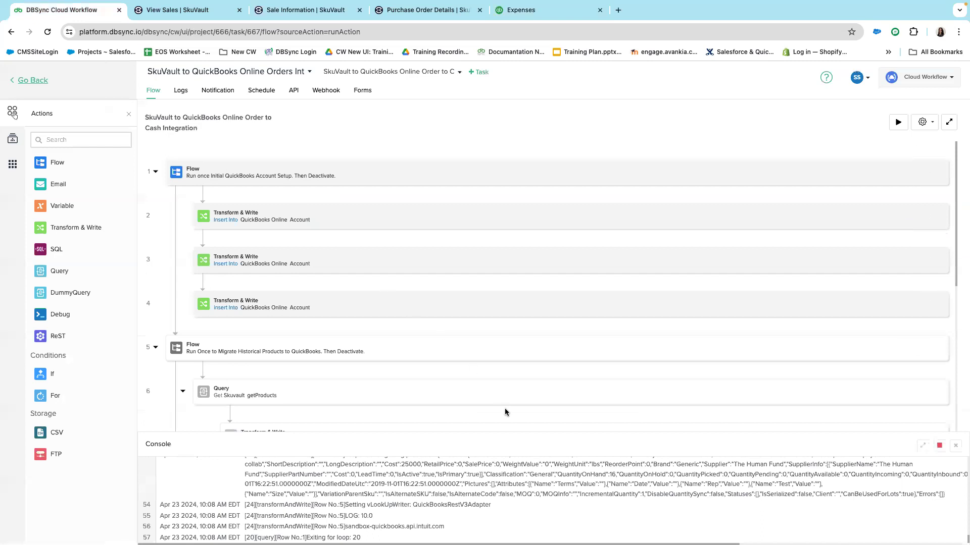